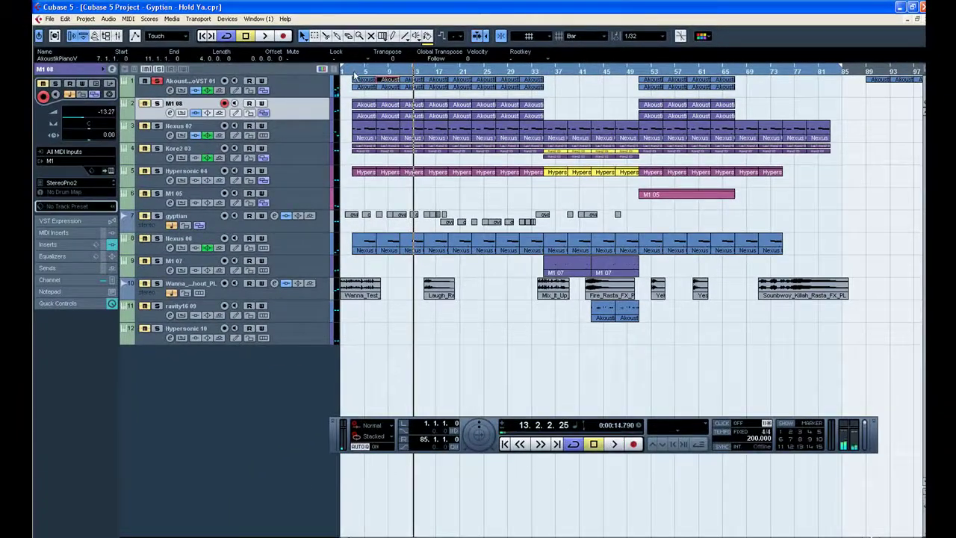
Play the soloed Nexus 02 track from bar 3, examine its first part's notes in the Key Editor, and stop playback
click(354, 77)
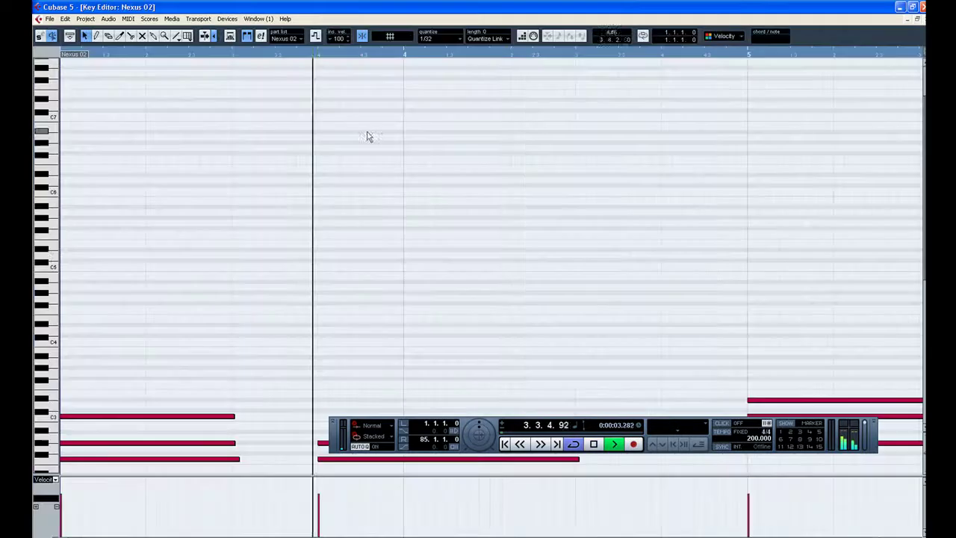
double_click(367, 138)
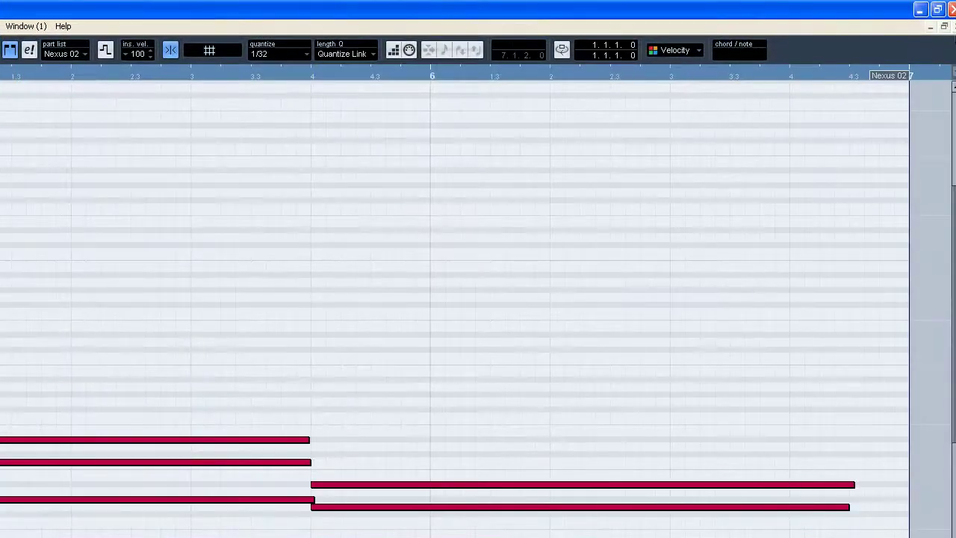
key(Escape)
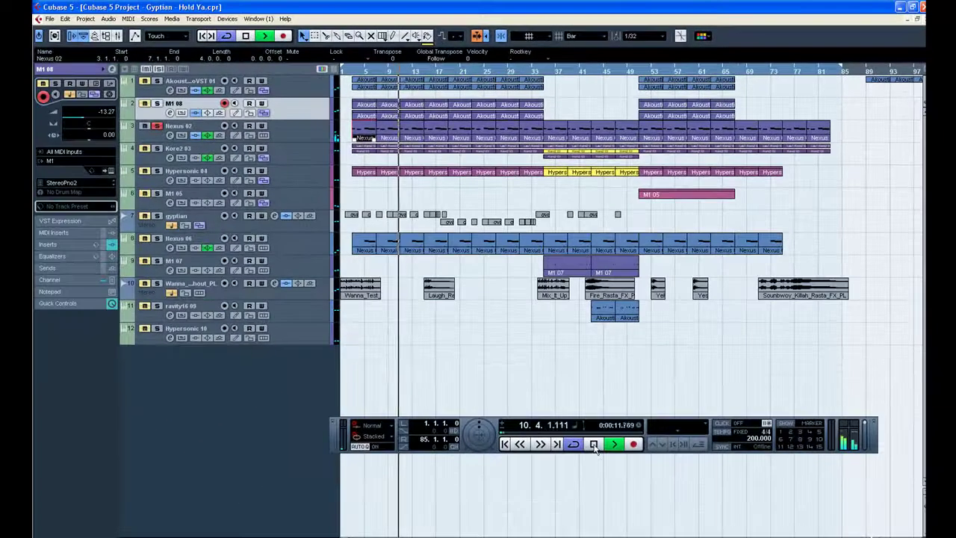
click(594, 444)
Solo the Kore2 03 track, play it from bar 3, and examine the notes of its second part in the Key Editor
key(KP_0)
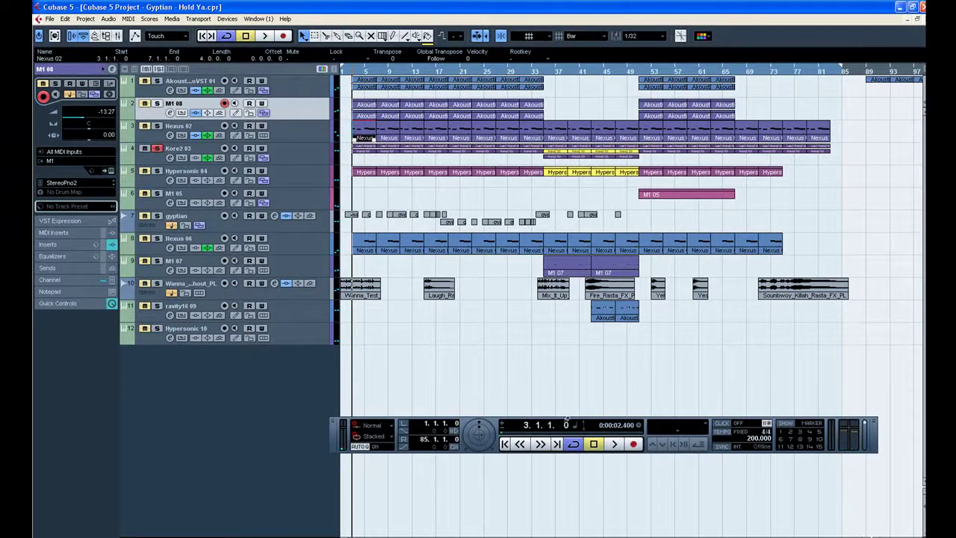
key(space)
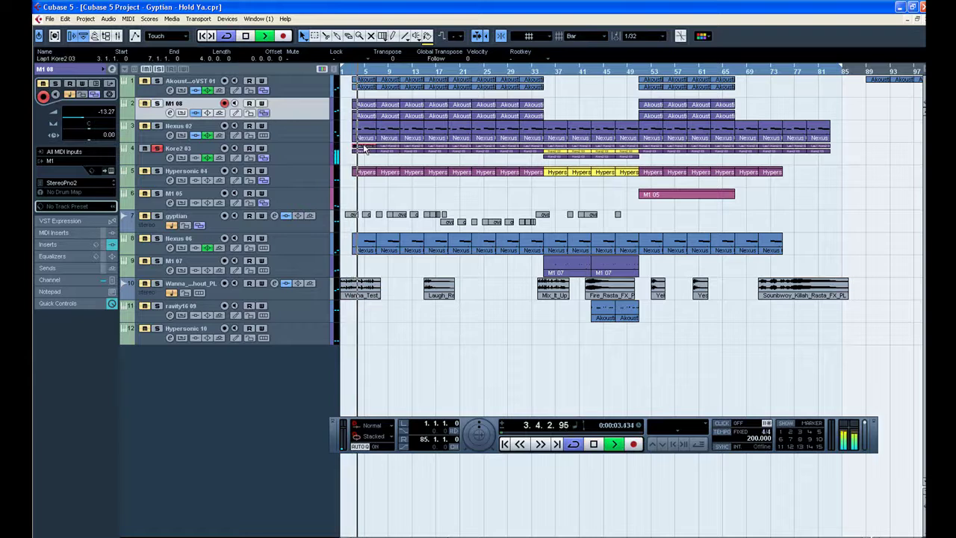
double_click(394, 150)
scroll(478, 262, down, 6)
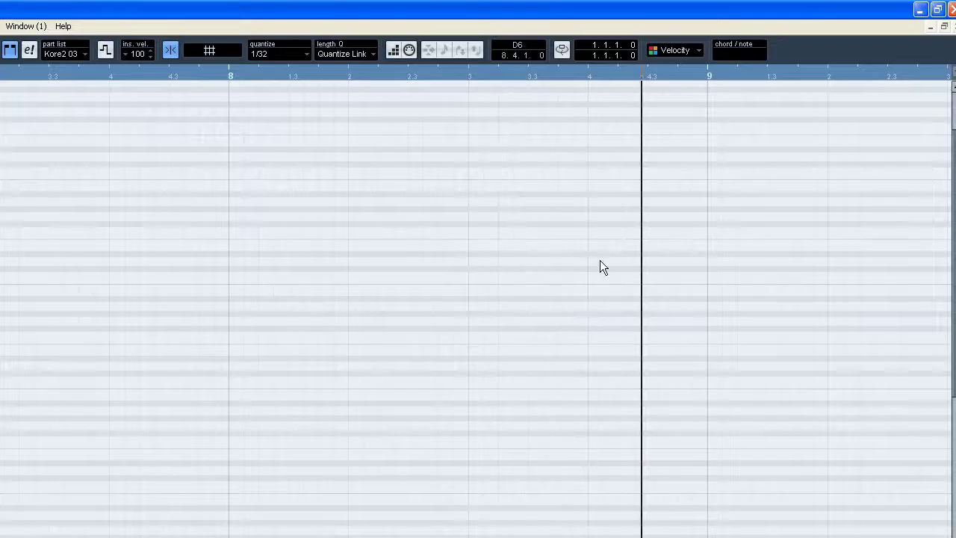
scroll(917, 353, down, 2)
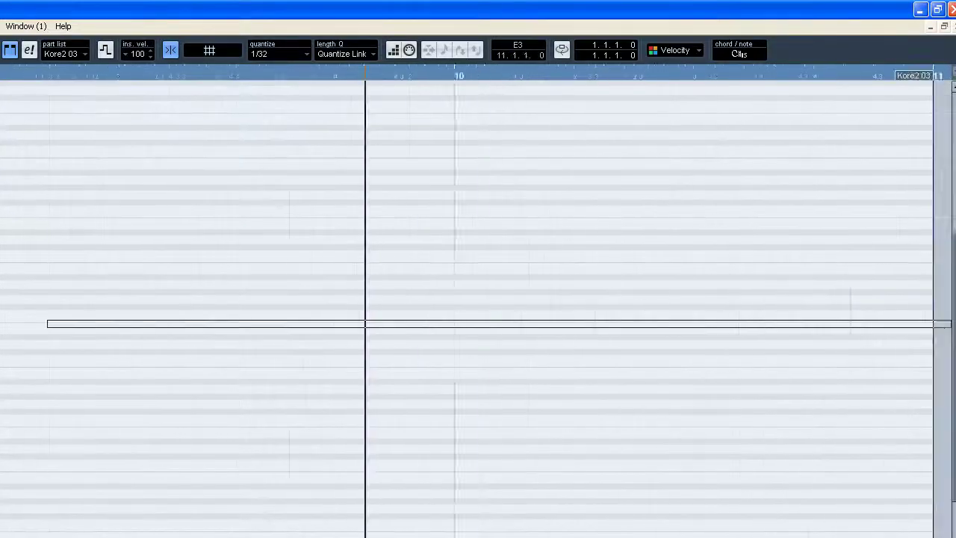
key(Escape)
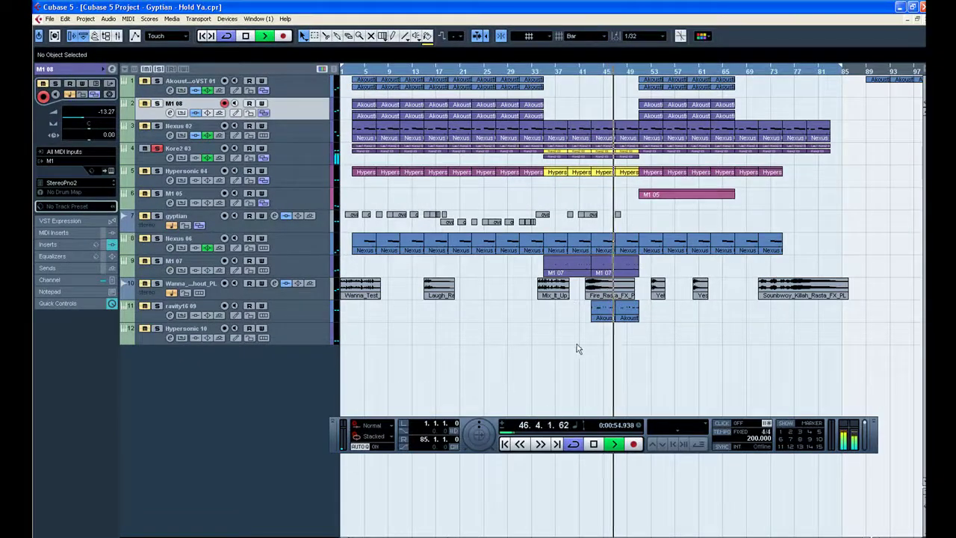
click(593, 446)
Solo the Hypersonic 04 track, play it from bar 3, and examine the notes of its first two parts in the Key Editor
click(353, 74)
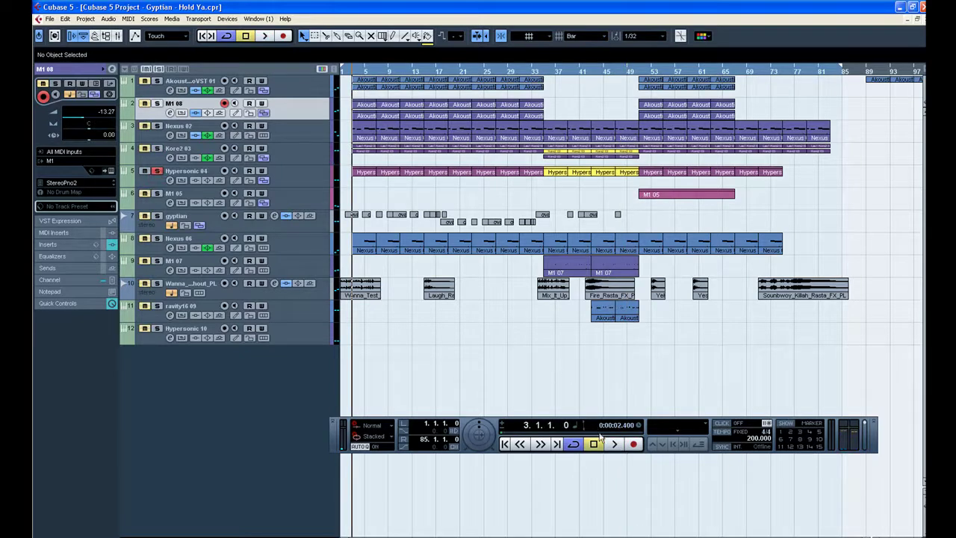
double_click(371, 174)
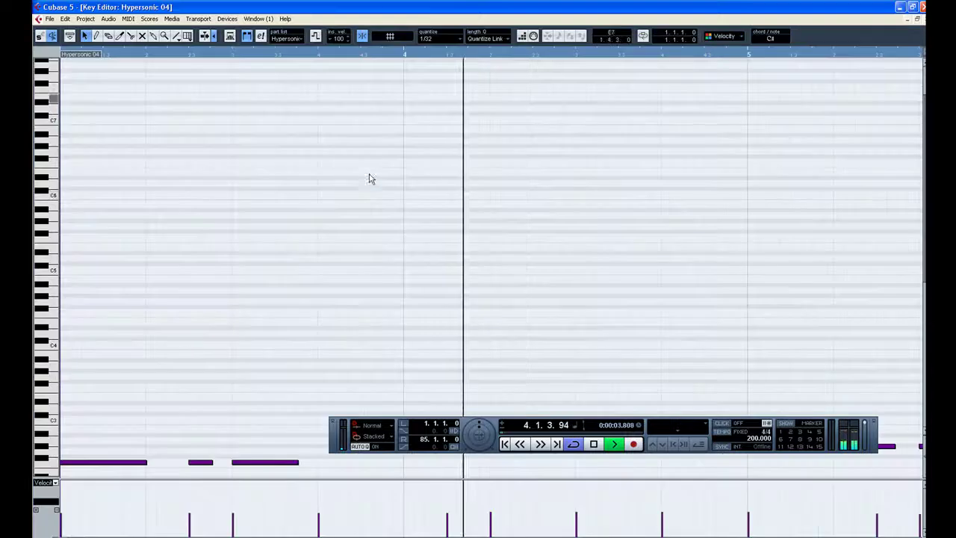
scroll(859, 221, down, 4)
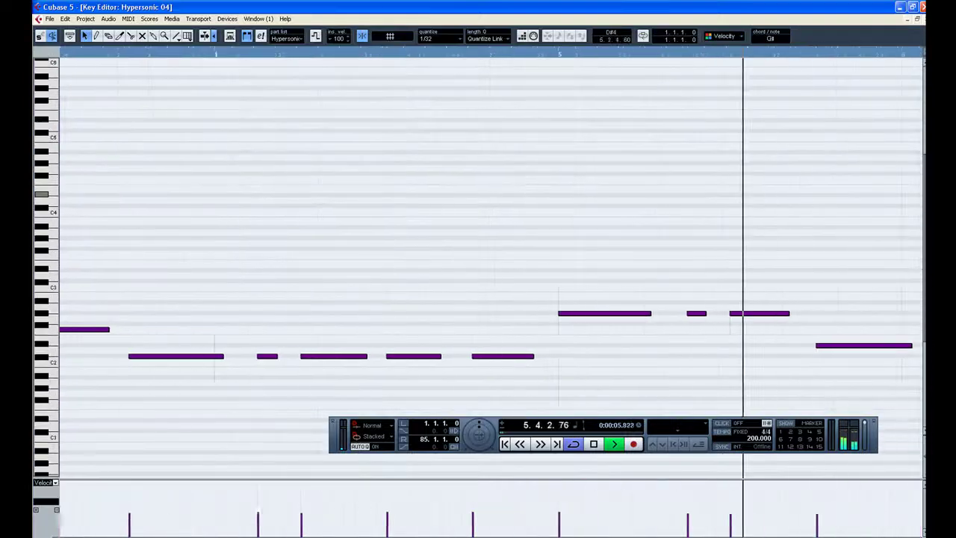
key(Escape)
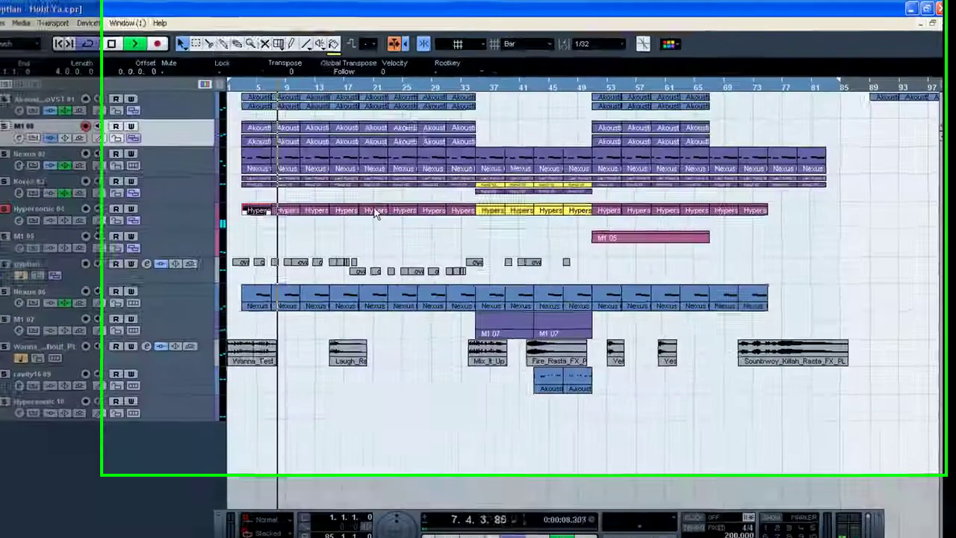
double_click(295, 210)
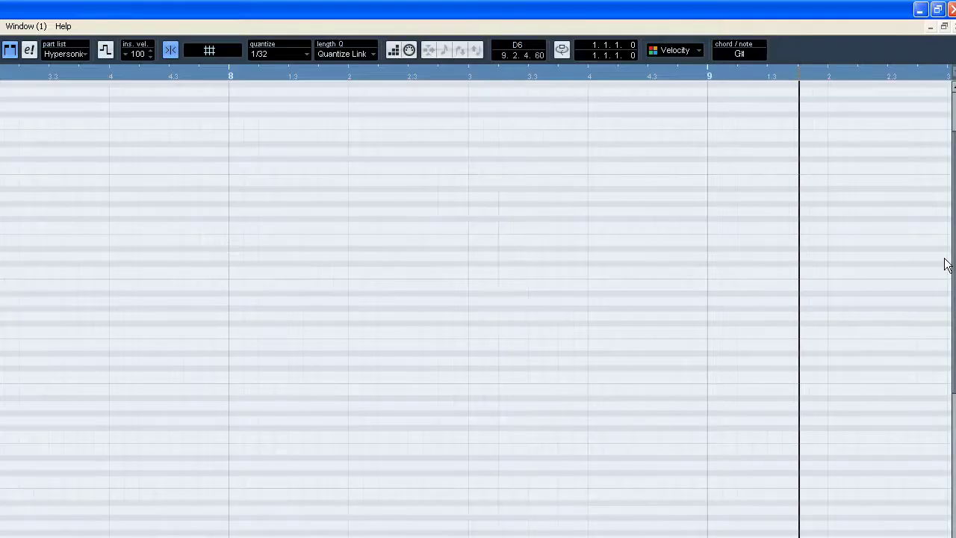
drag(953, 268, 952, 317)
click(953, 27)
key(l)
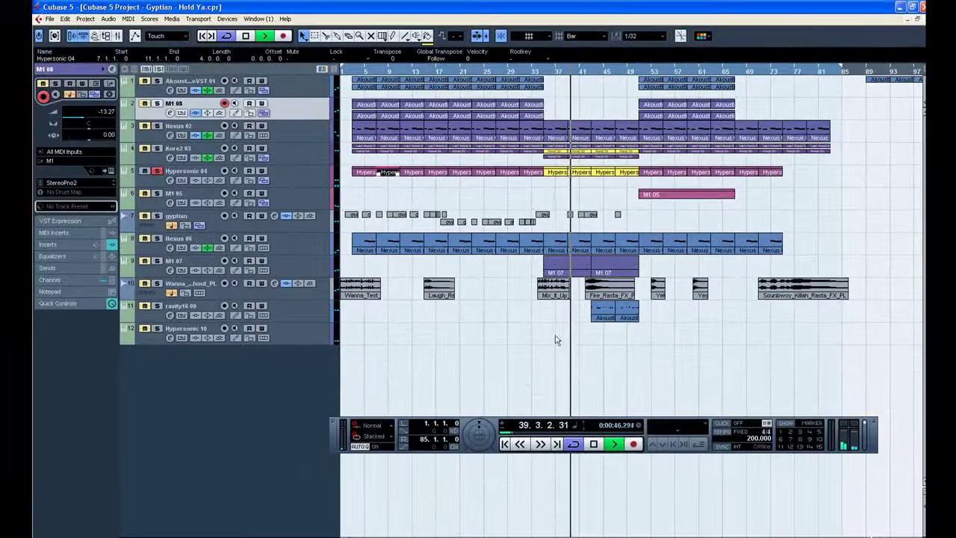
key(space)
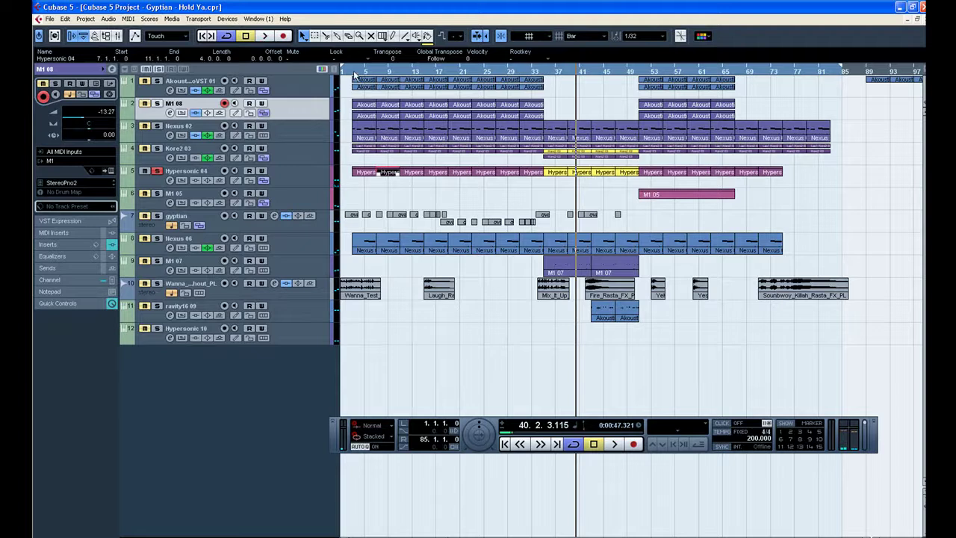
Switch the solo from Hypersonic 04 to M1 05, play it from bar 51, and examine its notes through to the part's end
click(156, 172)
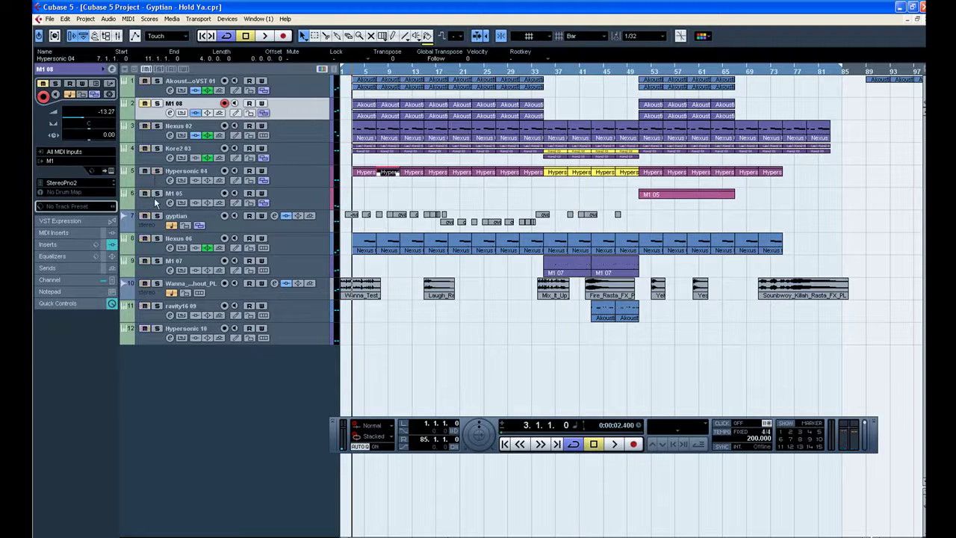
click(155, 194)
click(636, 72)
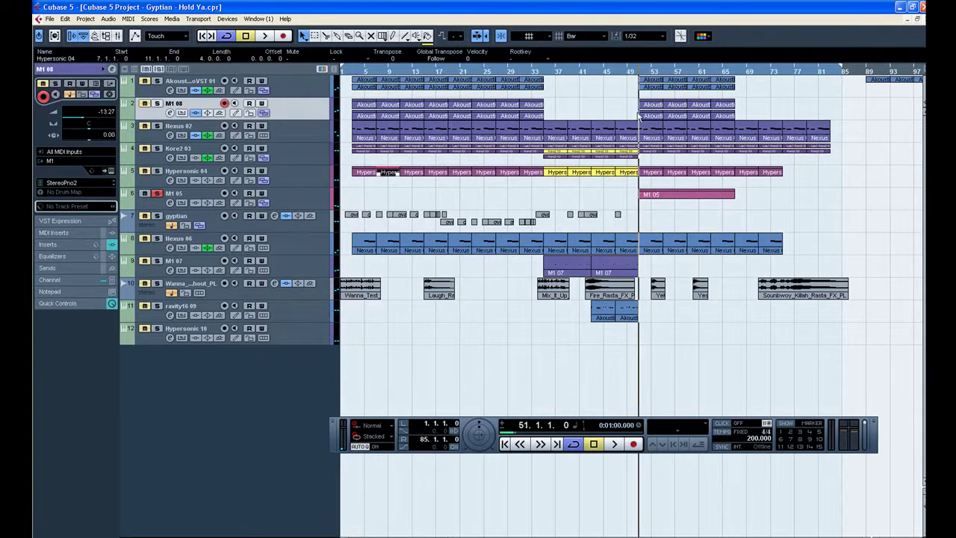
click(616, 445)
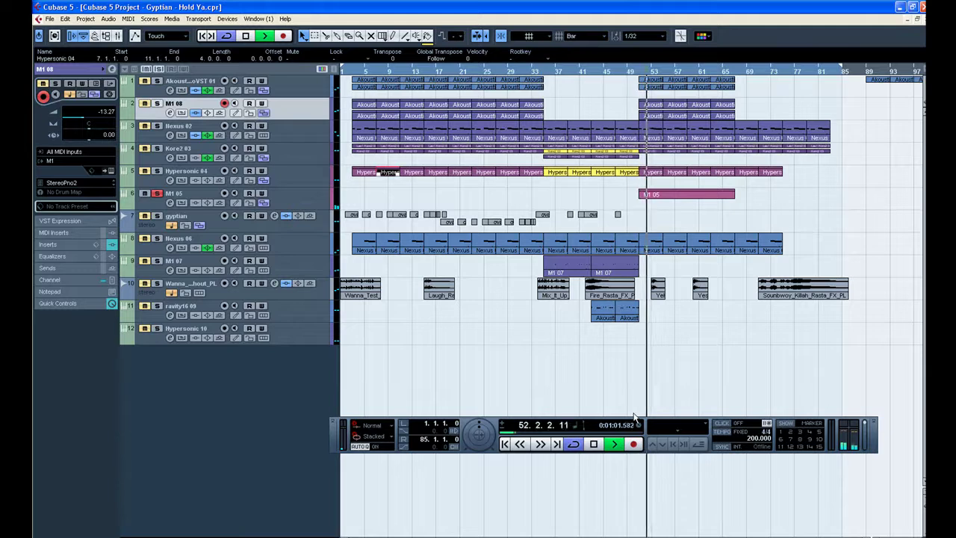
double_click(695, 196)
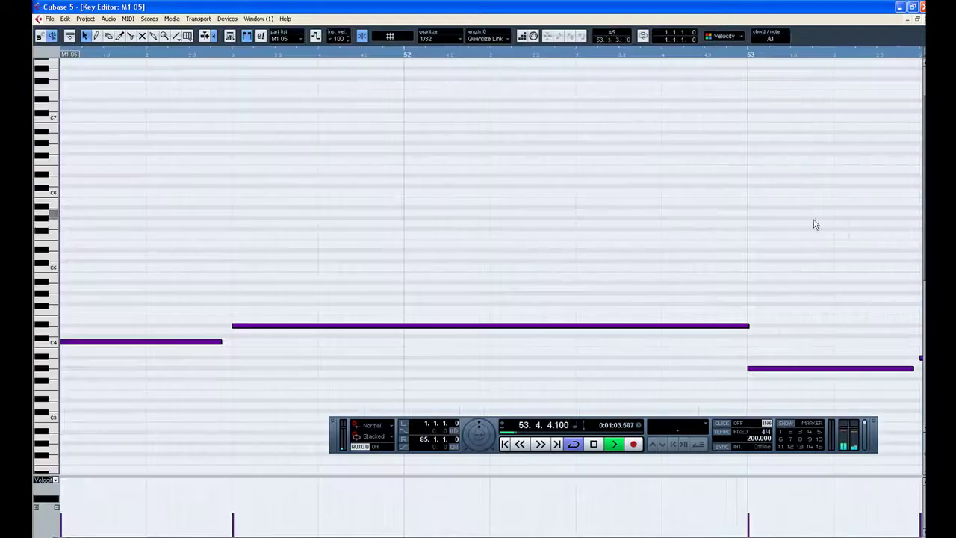
scroll(923, 221, down, 2)
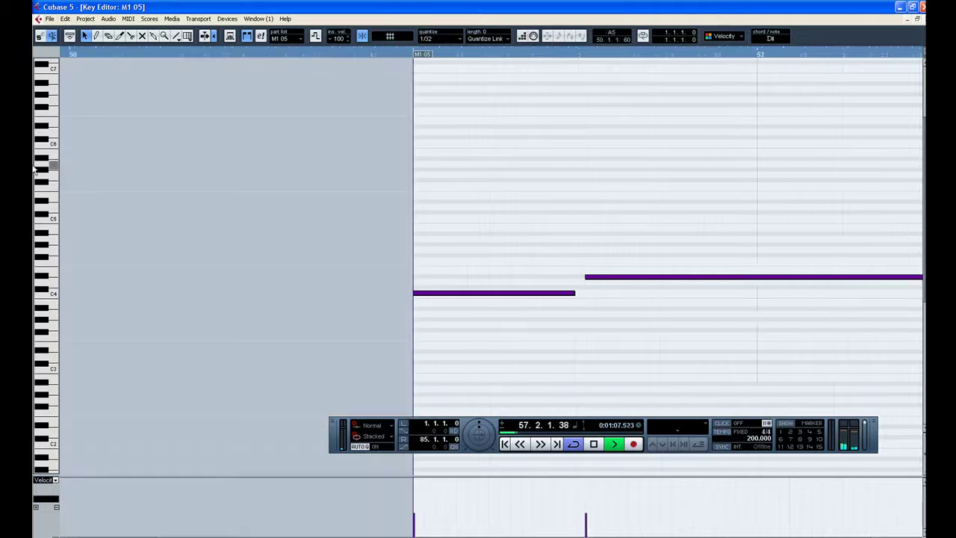
drag(512, 166, 796, 171)
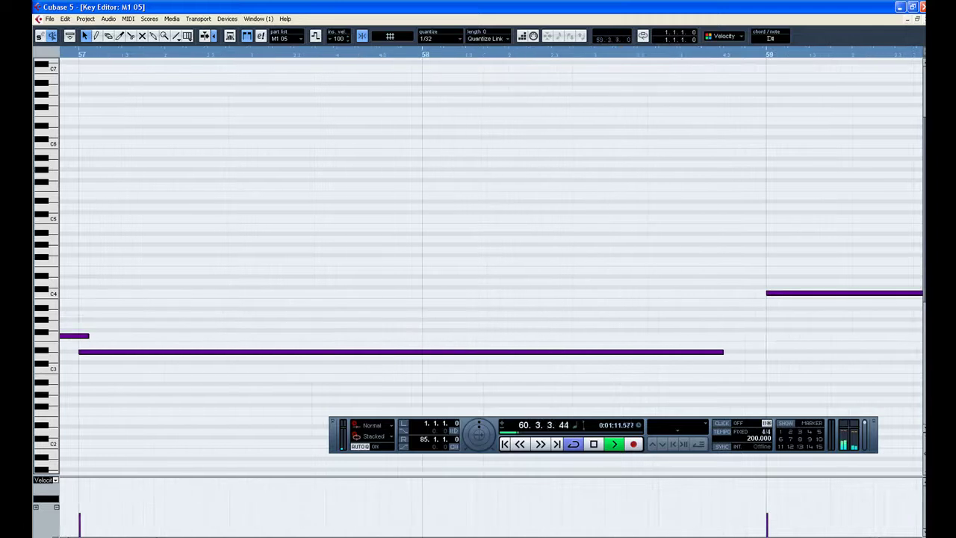
drag(848, 171, 834, 214)
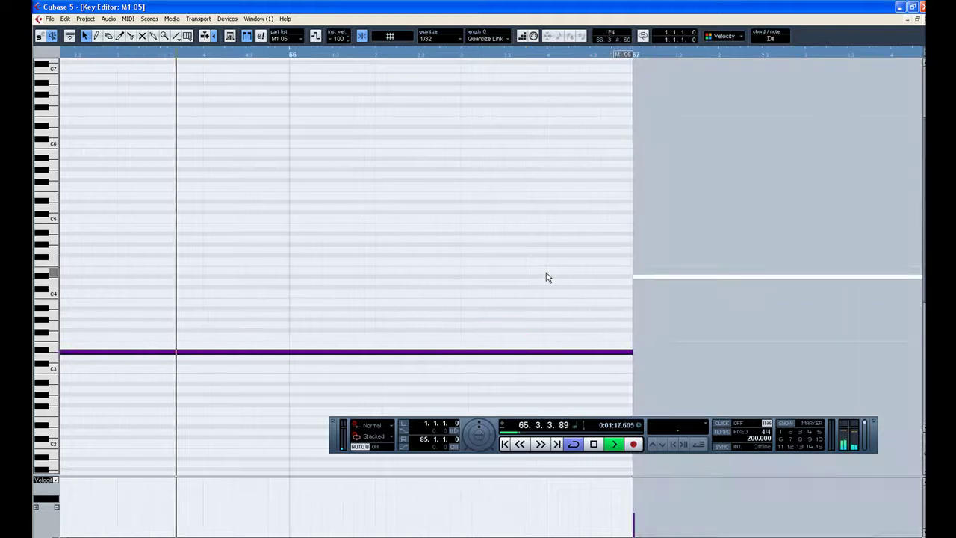
key(Escape)
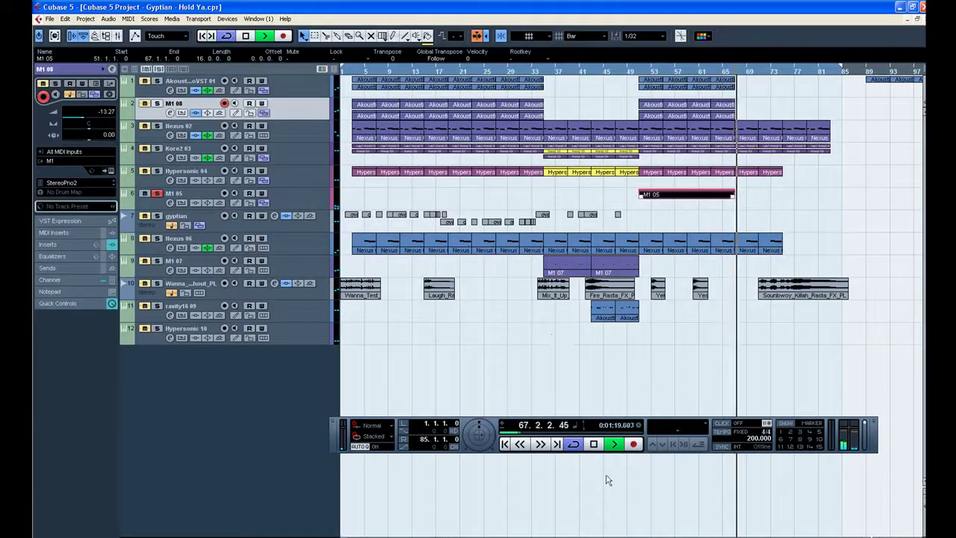
key(space)
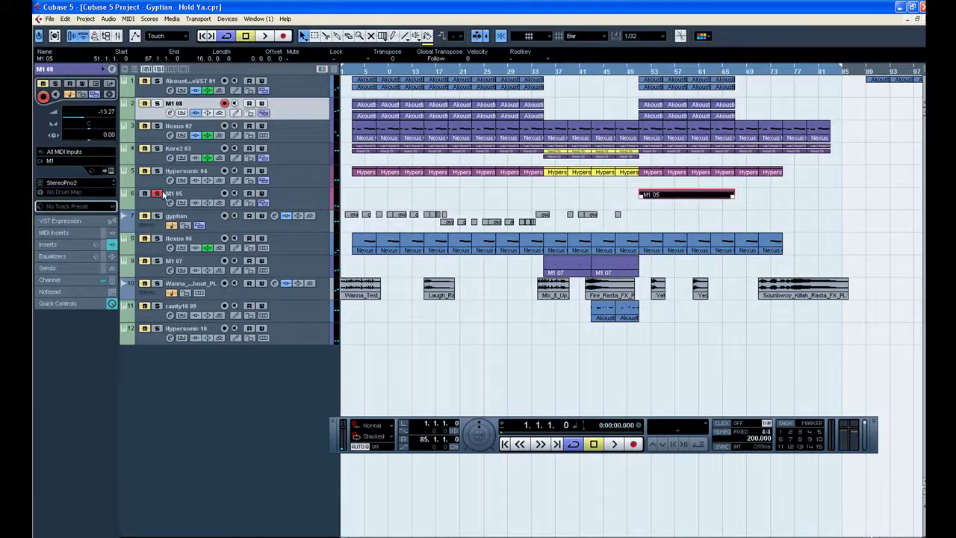
Solo and select the gyptian audio track, play its clips from bar 1, and stop playback
key(space)
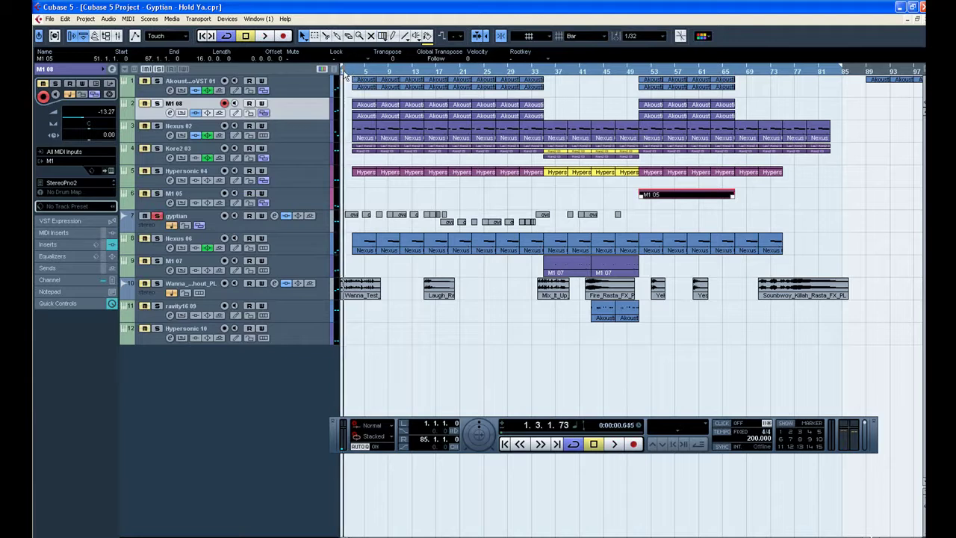
click(614, 444)
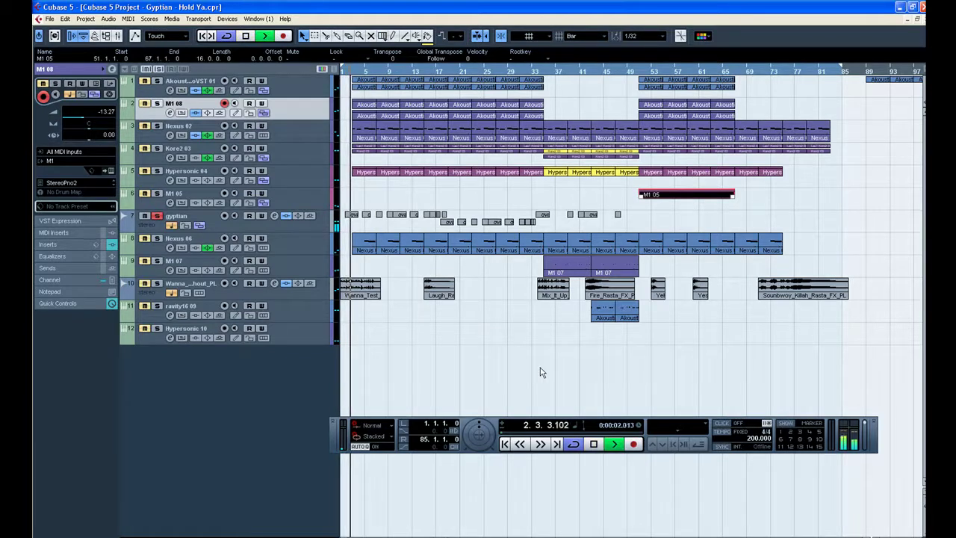
click(317, 229)
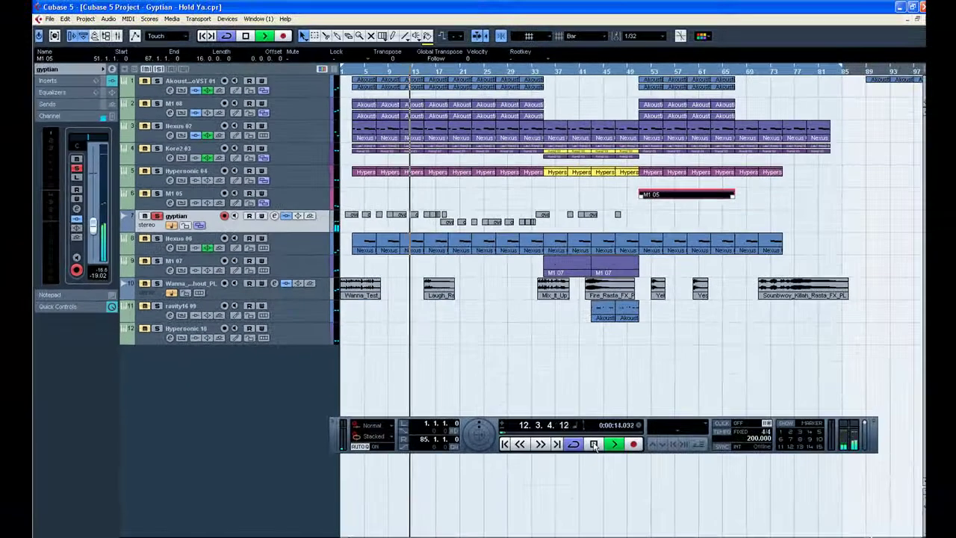
click(594, 444)
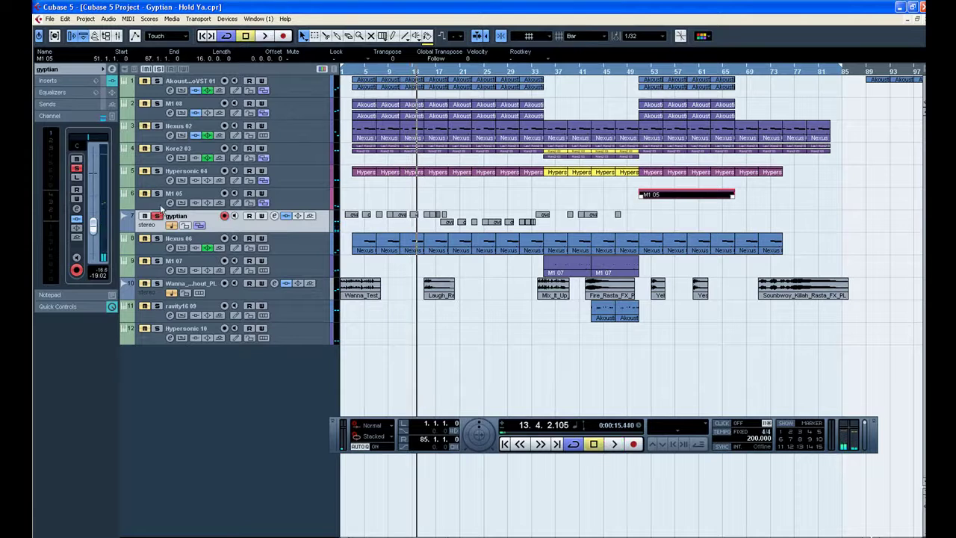
Solo the Nexus 06 track, play it from near the song's start, and examine its second part's notes in the Key Editor
click(173, 245)
click(358, 72)
click(614, 444)
double_click(747, 138)
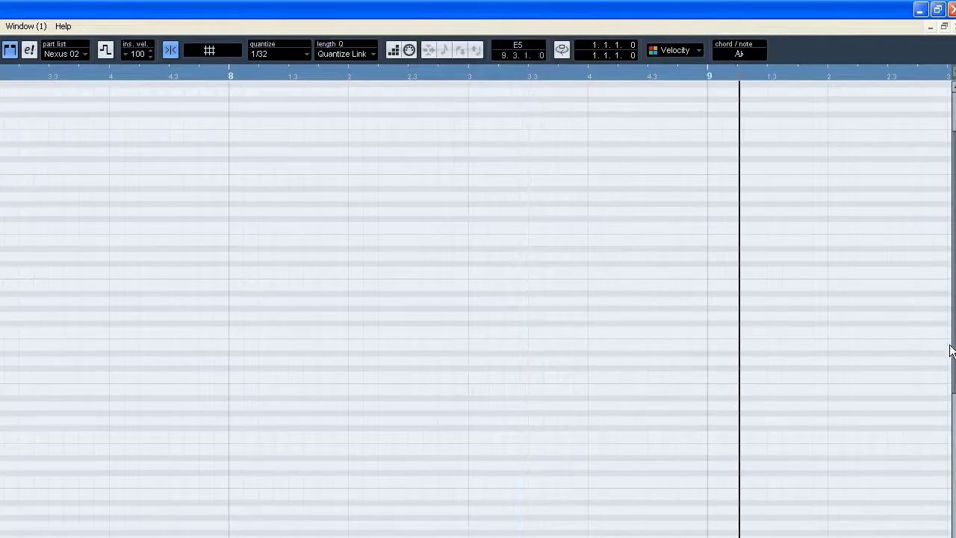
scroll(930, 352, down, 5)
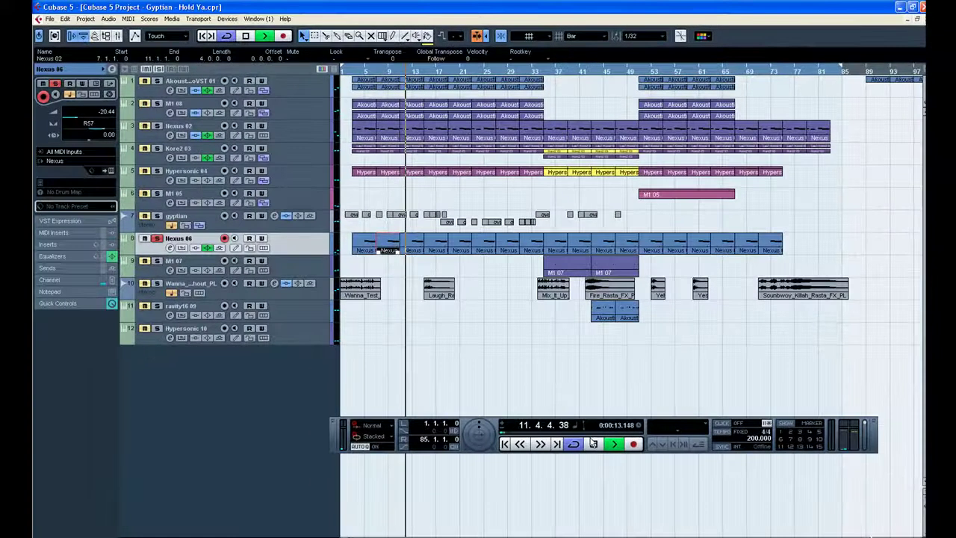
click(593, 443)
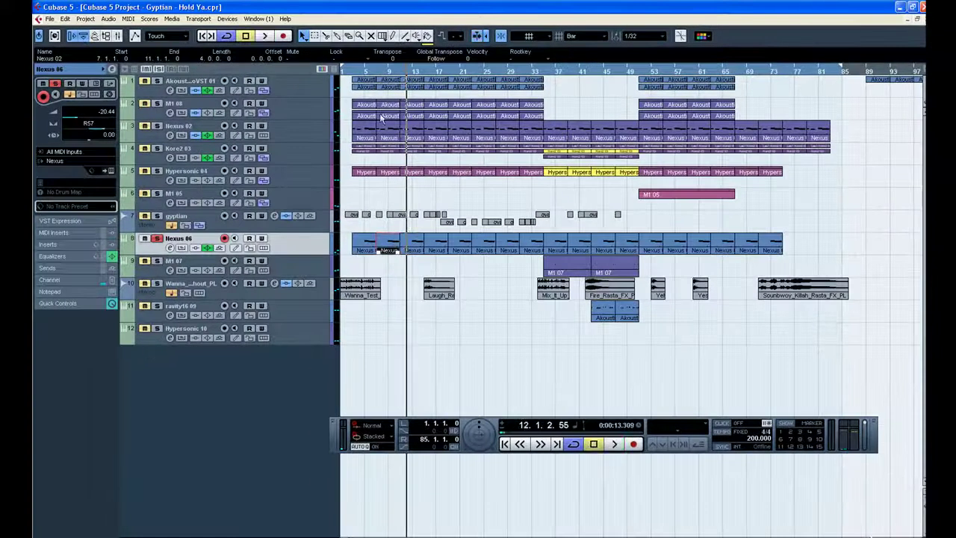
Switch the solo to the M1 07 track, play it from bar 36, and examine its first part's notes in the Key Editor
click(340, 73)
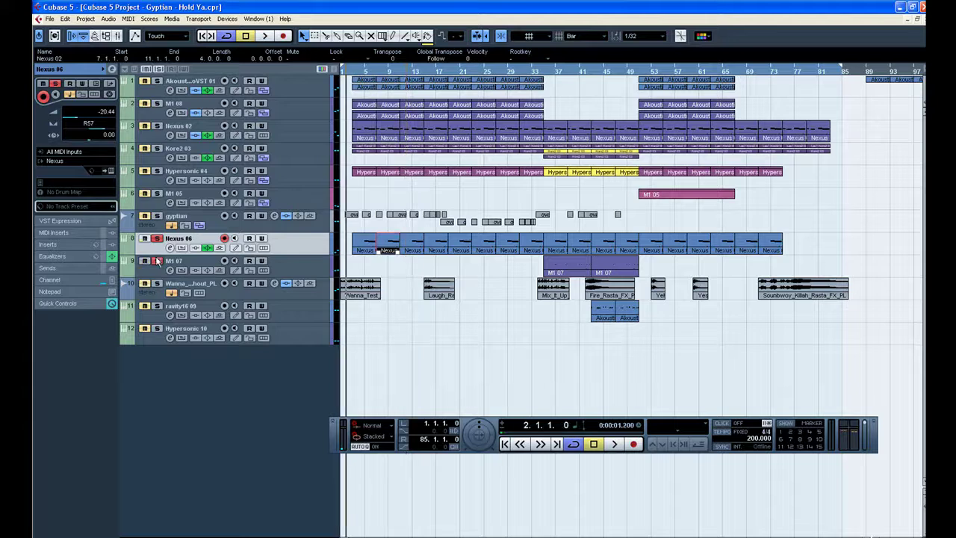
click(549, 73)
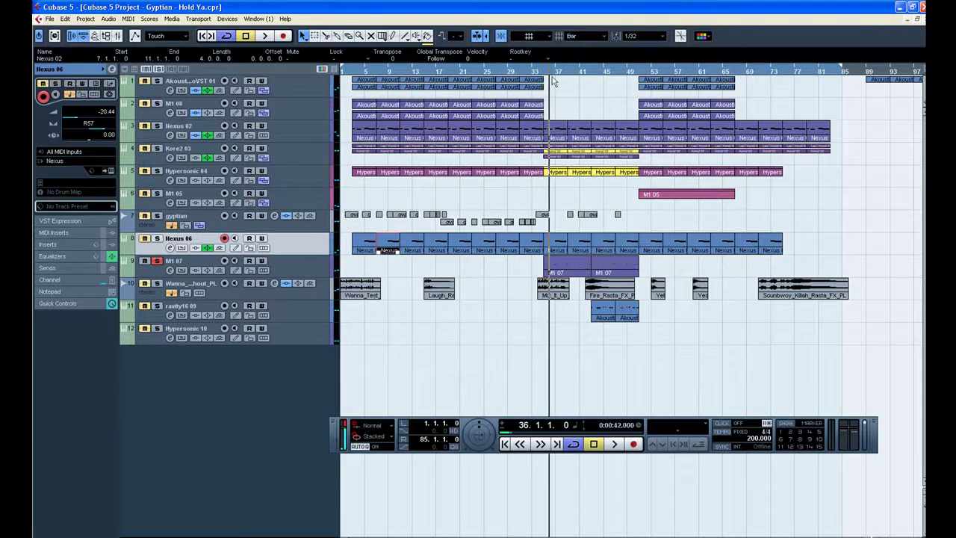
key(space)
double_click(578, 271)
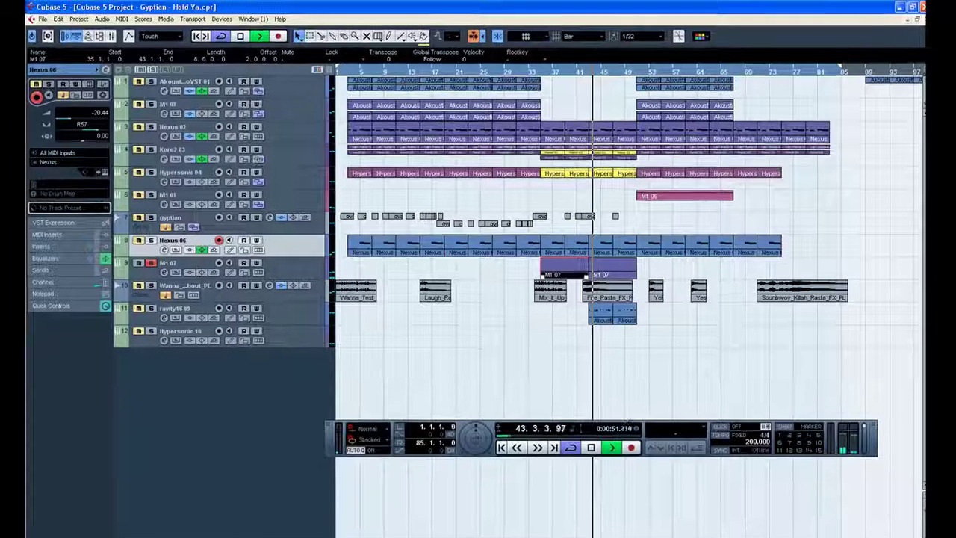
key(space)
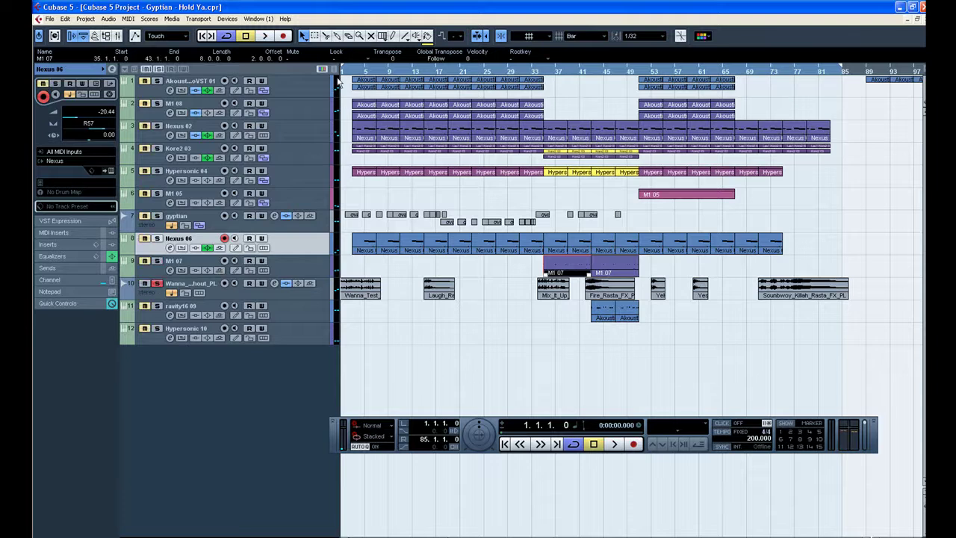
Select the soloed Wanna_...hout_PL vocal-effects track, raise its volume to -14.54, play it from bar 1, stop playback and unsolo it
click(229, 298)
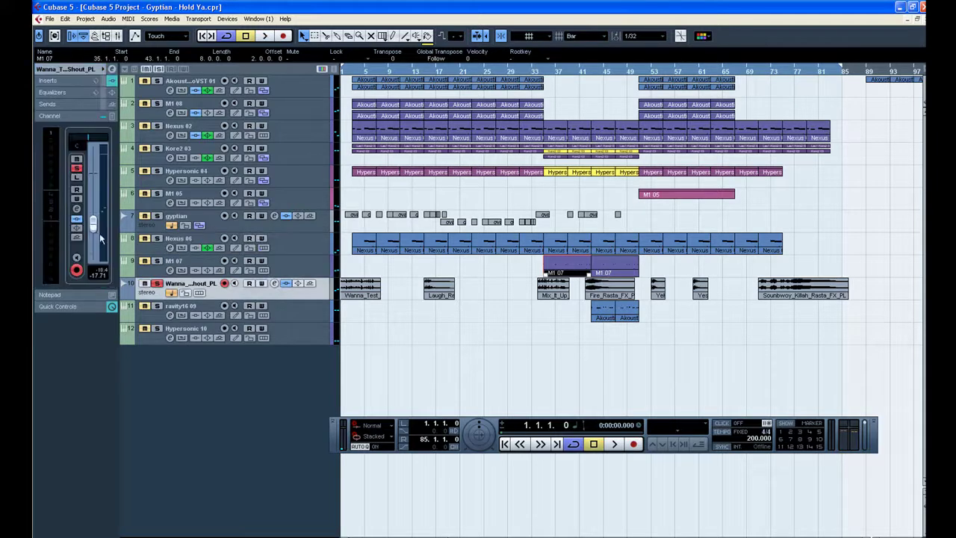
drag(97, 230, 97, 228)
click(613, 445)
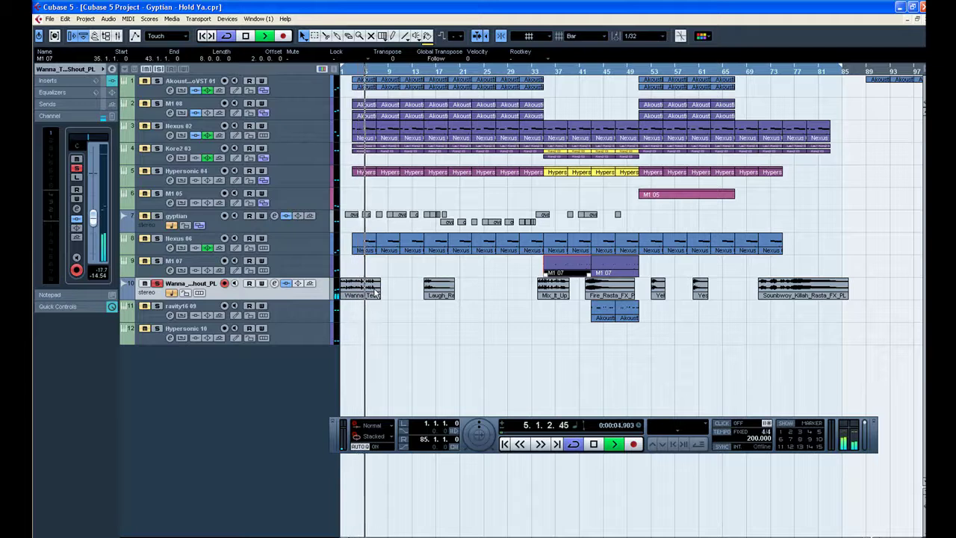
click(596, 444)
click(157, 284)
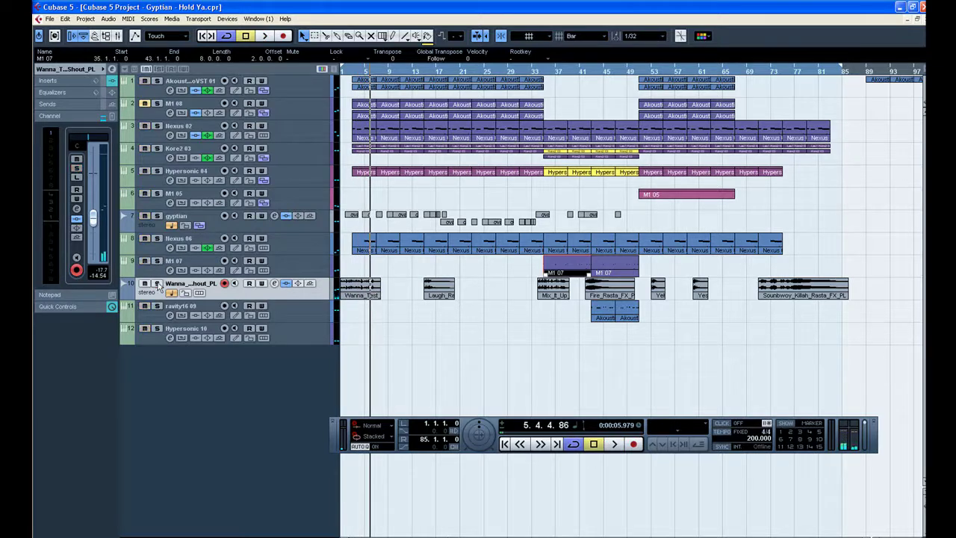
Solo the ravity16 09 track, play it from bar 43, and examine its second part's notes in the Key Editor
click(591, 72)
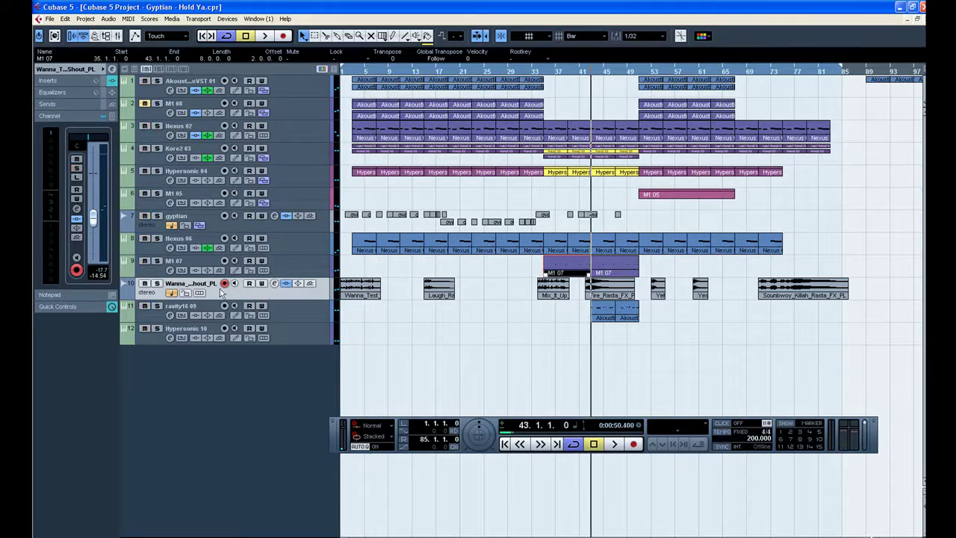
click(615, 445)
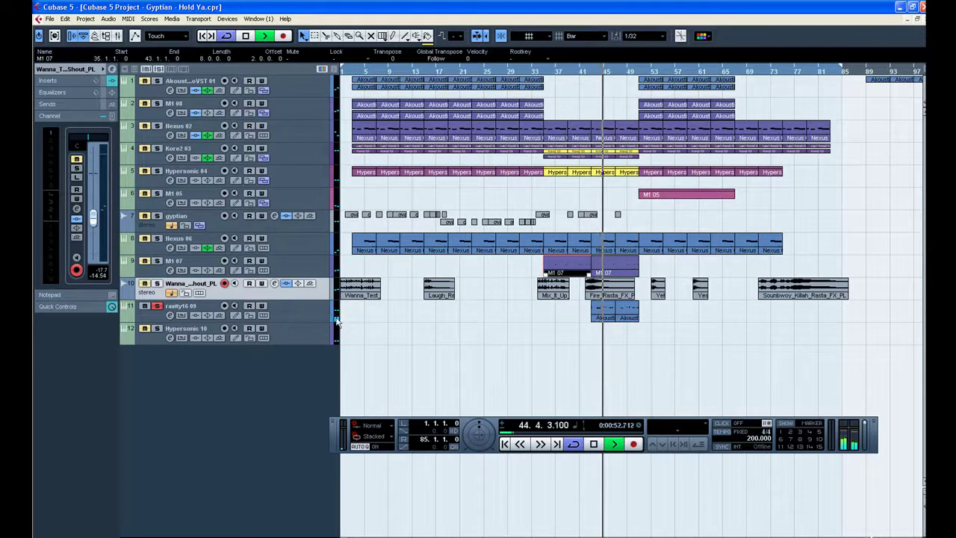
double_click(598, 310)
scroll(902, 250, down, 3)
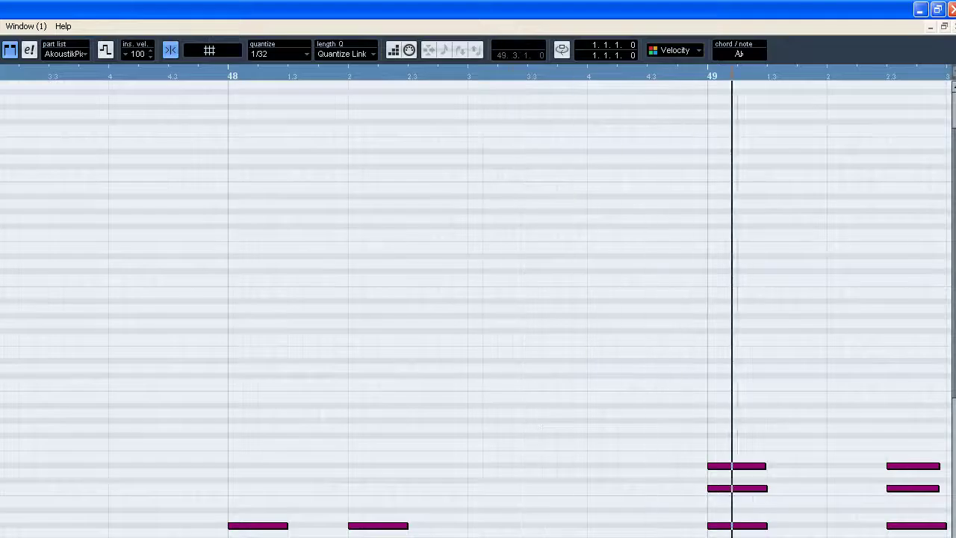
scroll(478, 307, down, 3)
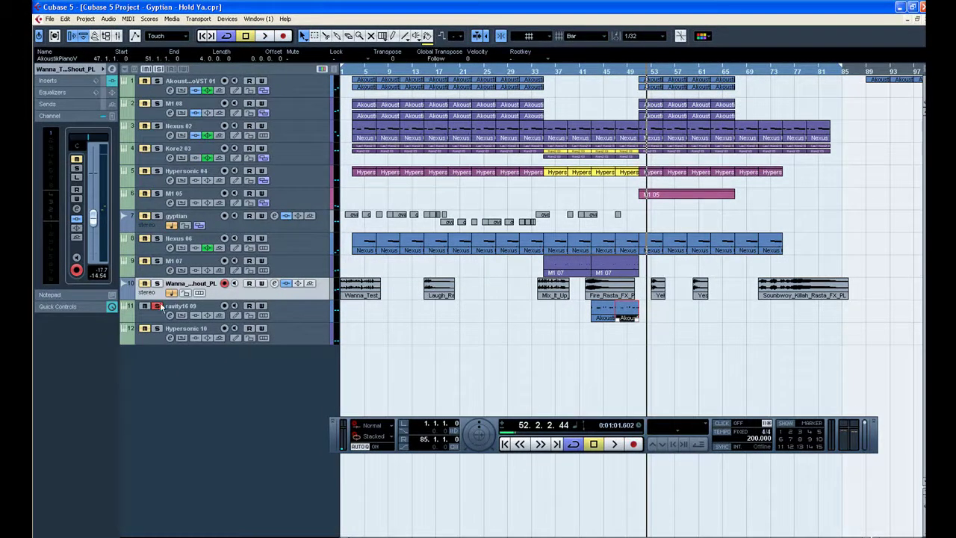
Return to bar 1, play the full arrangement with no track soloed, and stop playback in bar 84
click(505, 444)
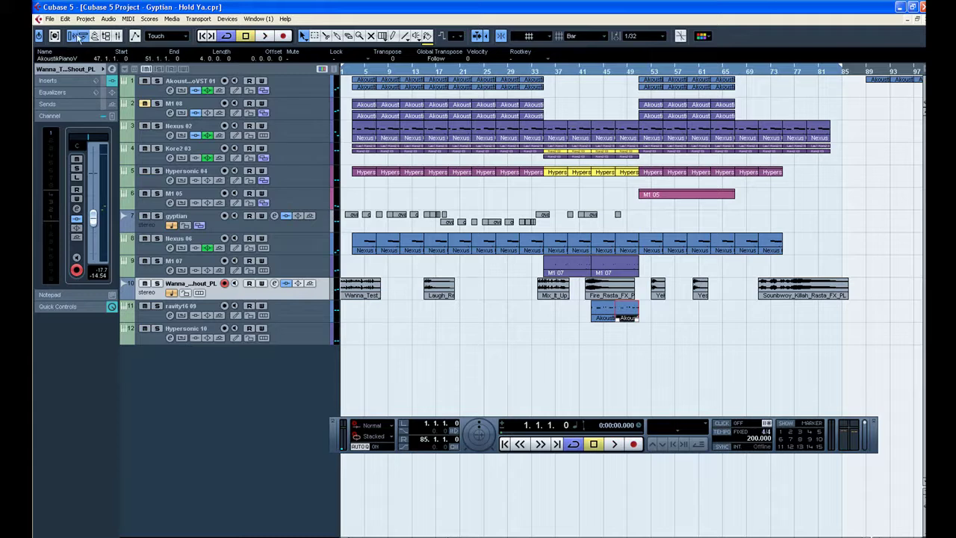
click(49, 19)
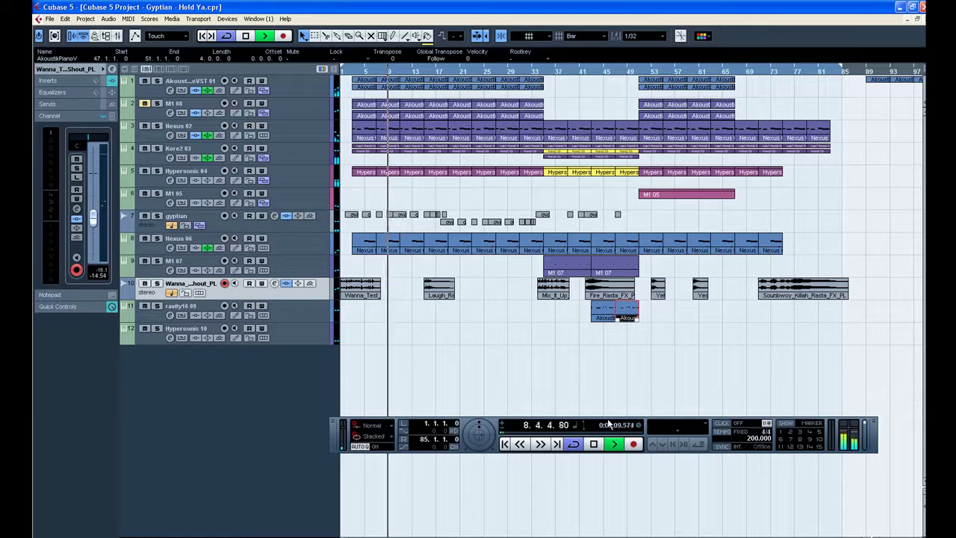
click(606, 383)
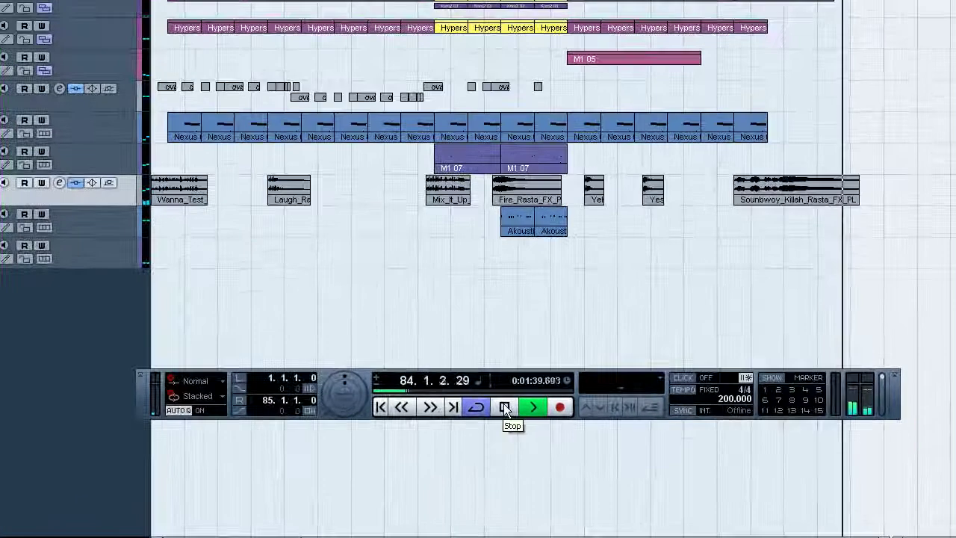
click(505, 407)
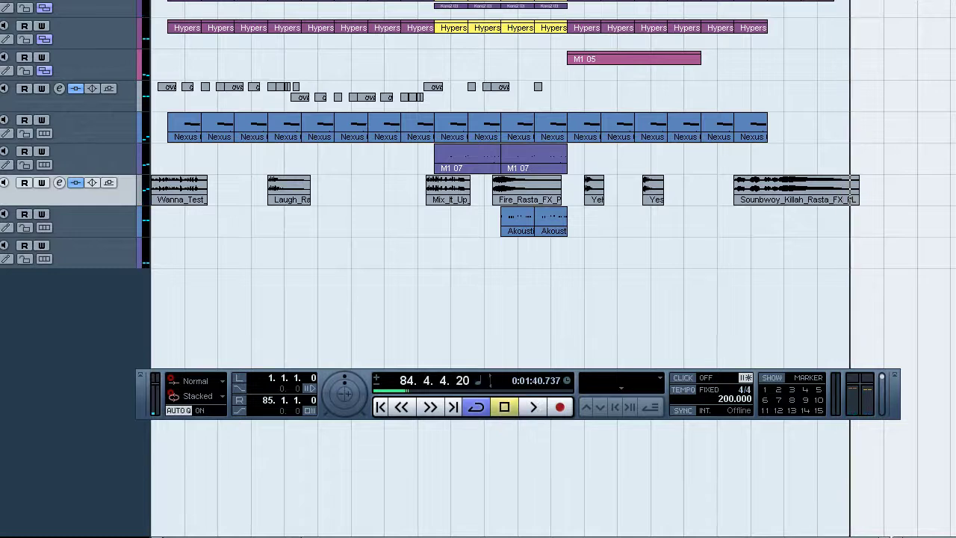